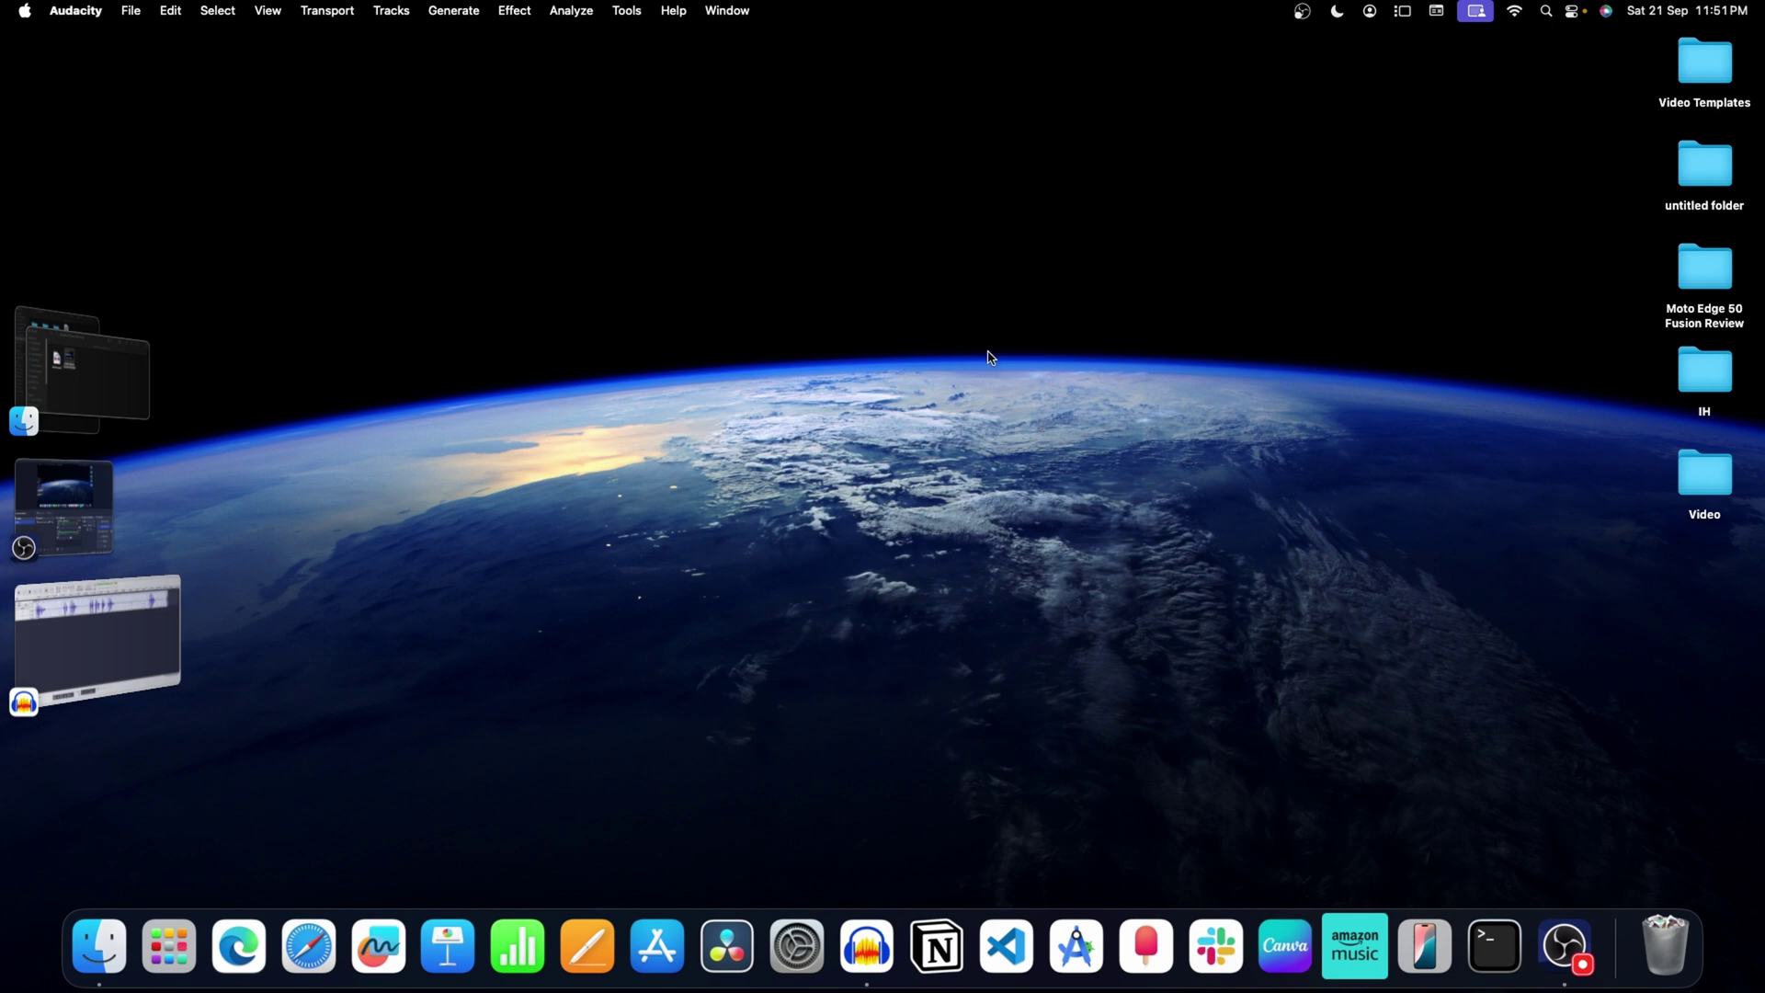
- Check the Mac's Software Update page, confirming macOS Sequoia Beta 15.1 is up to date
click(24, 12)
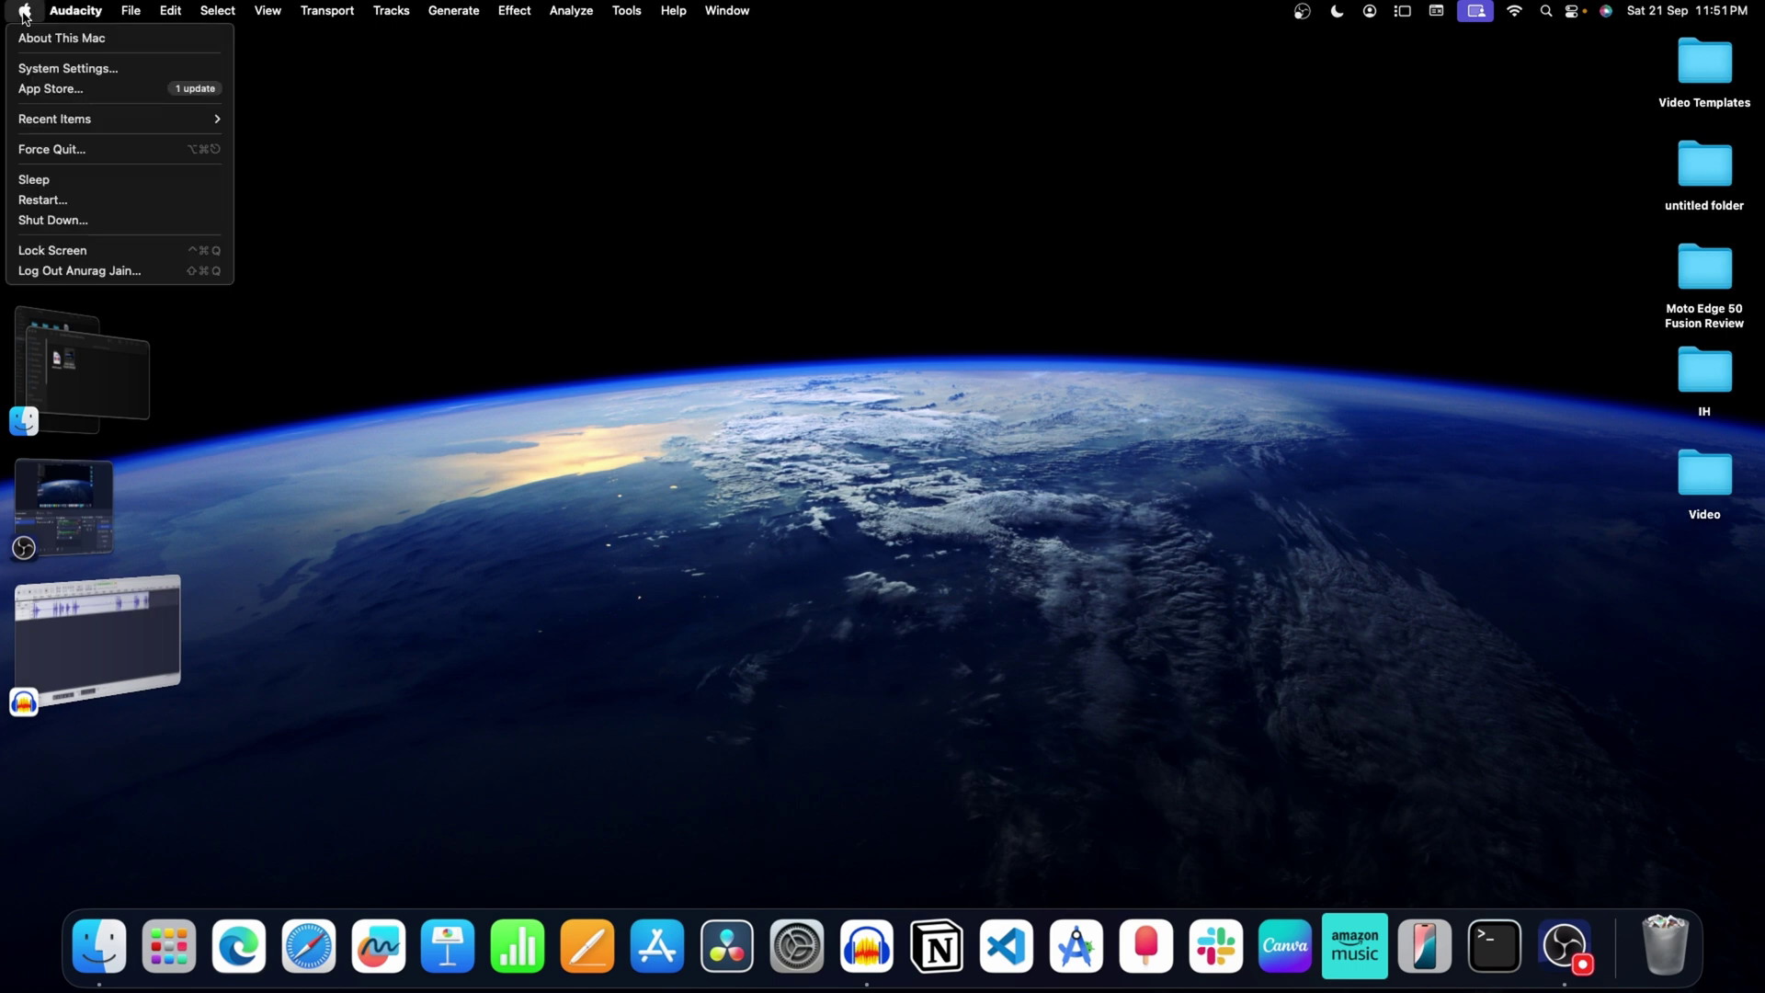
click(58, 69)
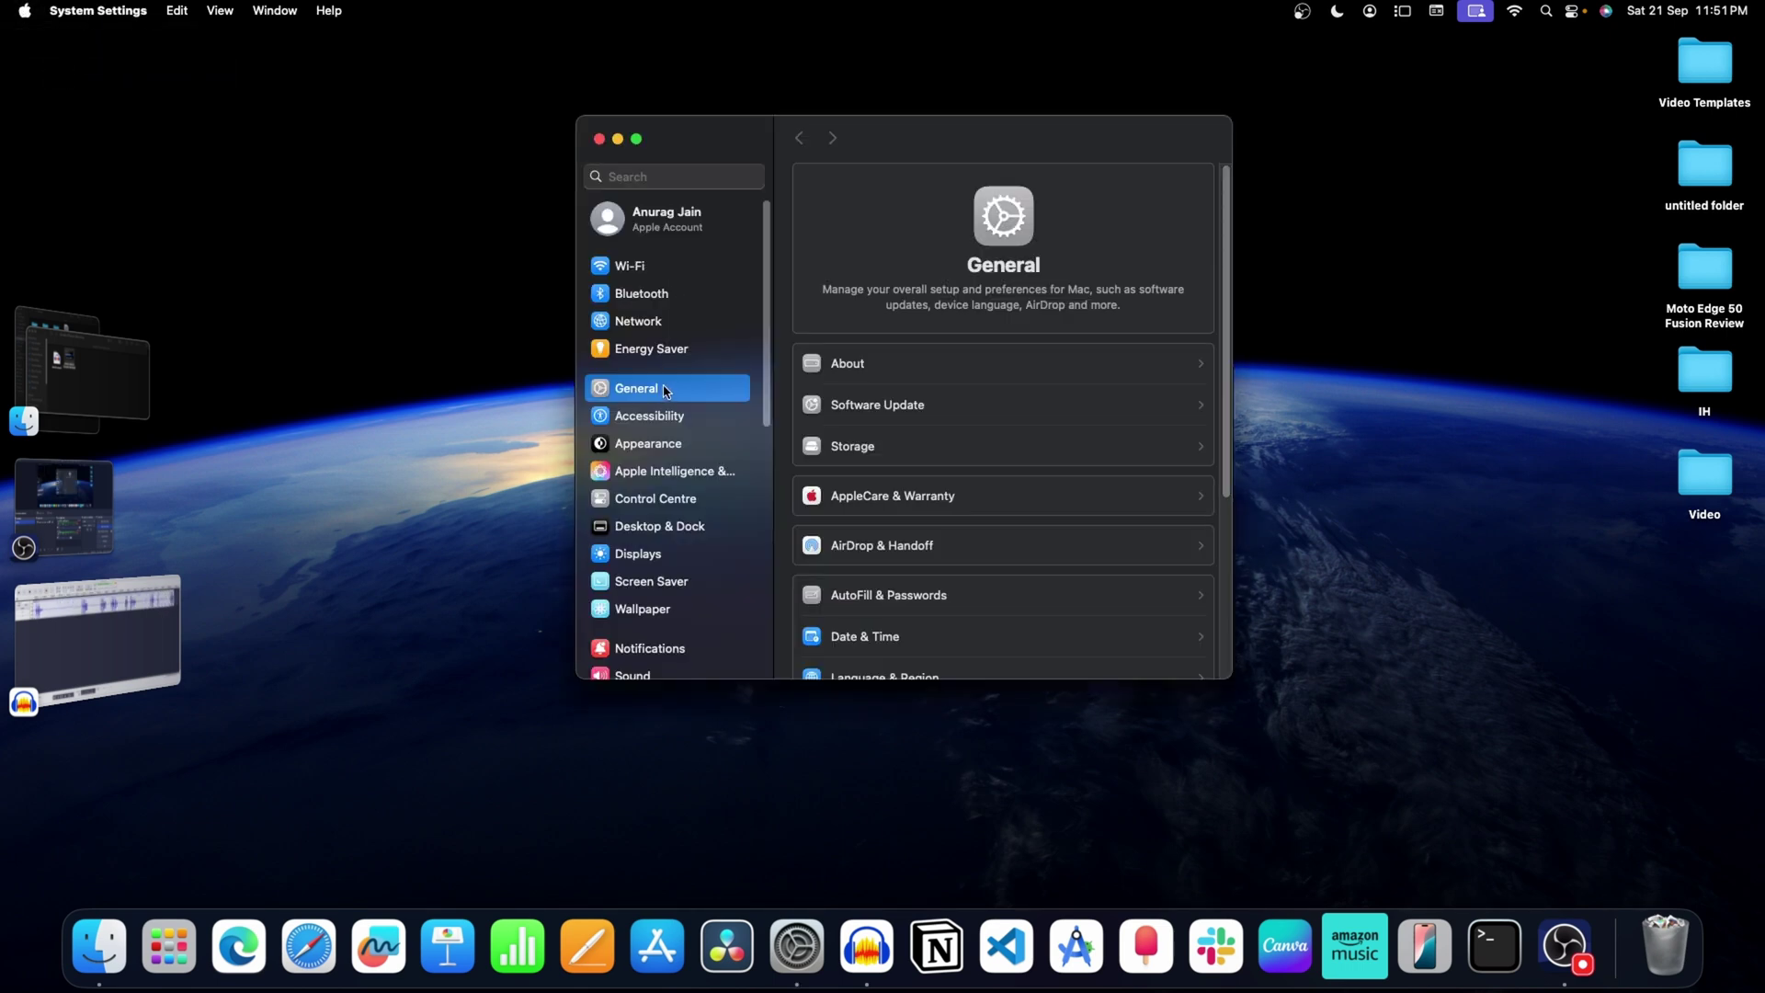
click(870, 408)
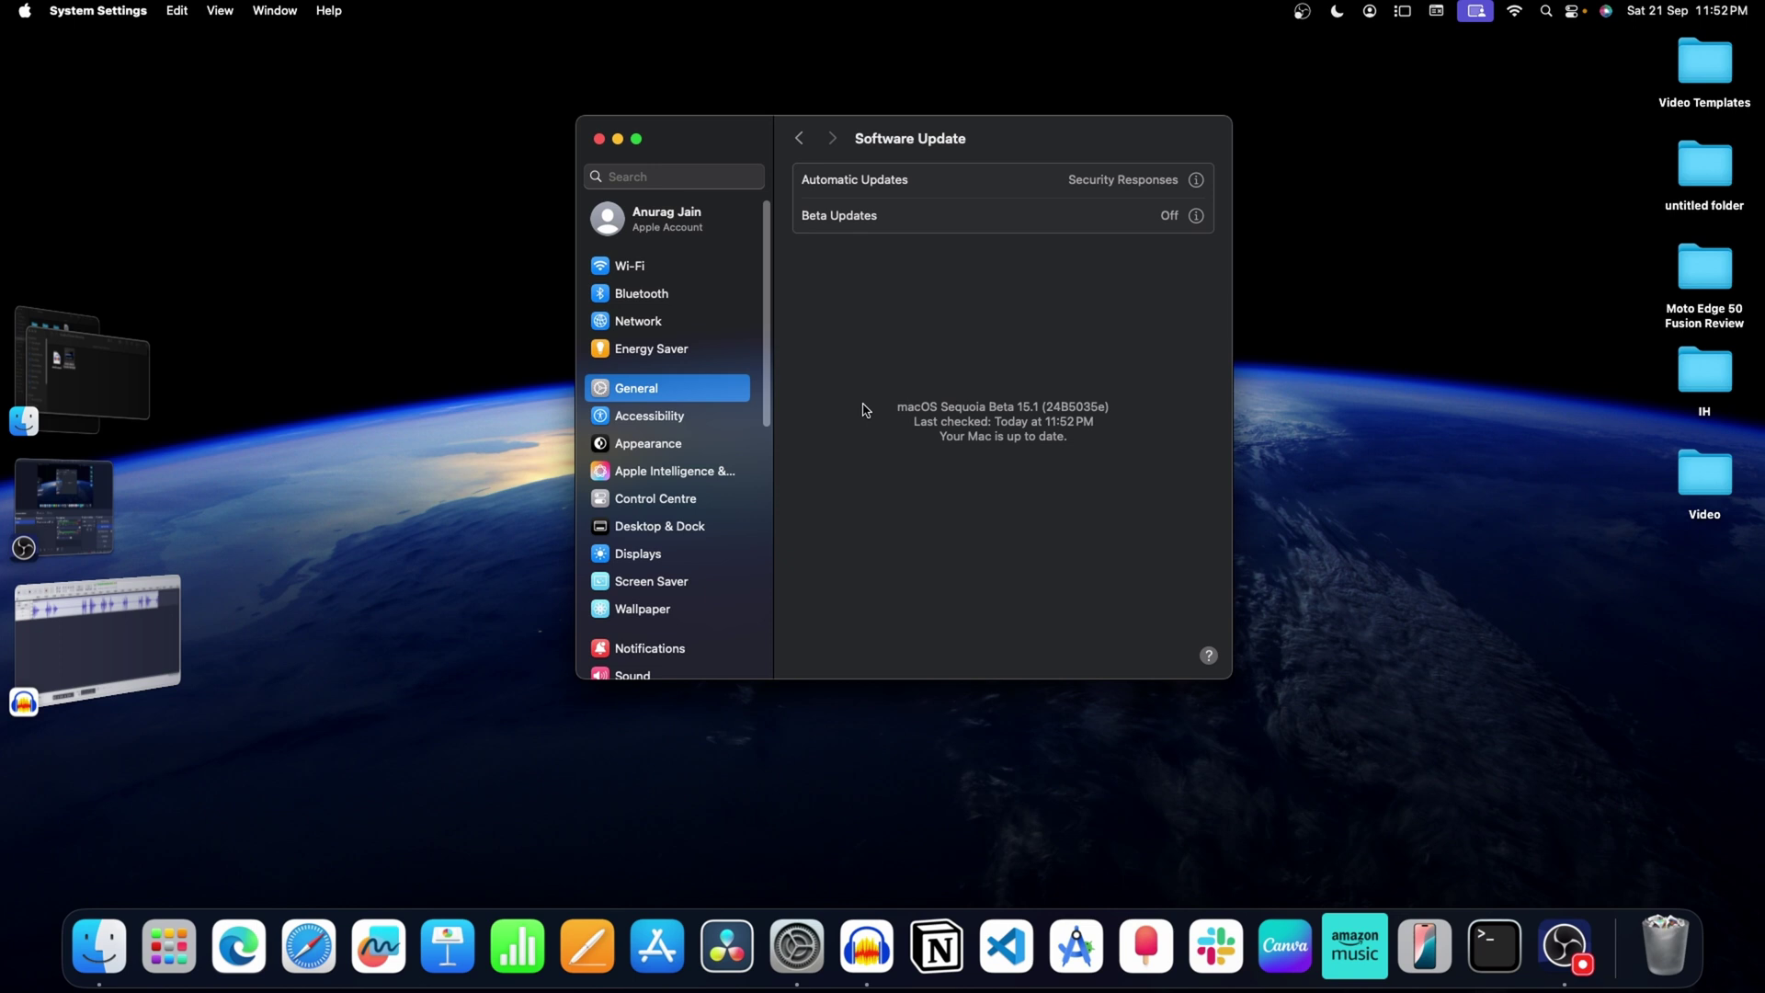
- In iPhone Mirroring, check the iPhone's Software Update status under Settings > General
click(1566, 945)
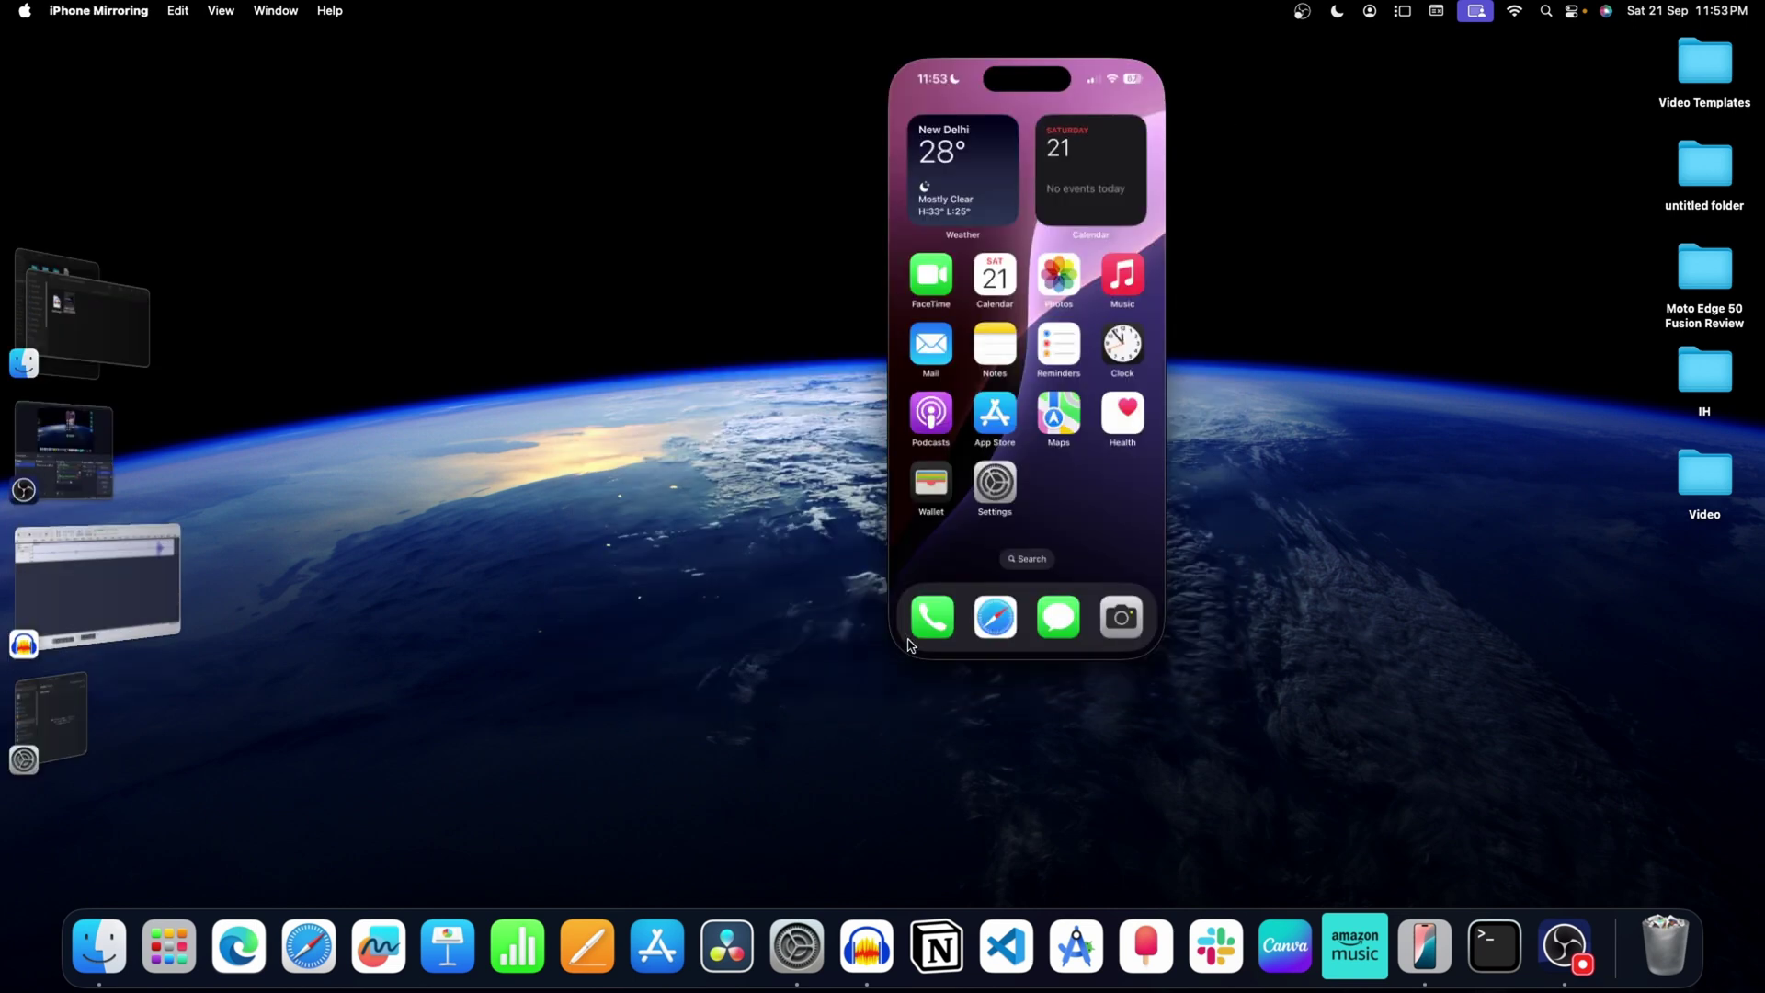
click(996, 486)
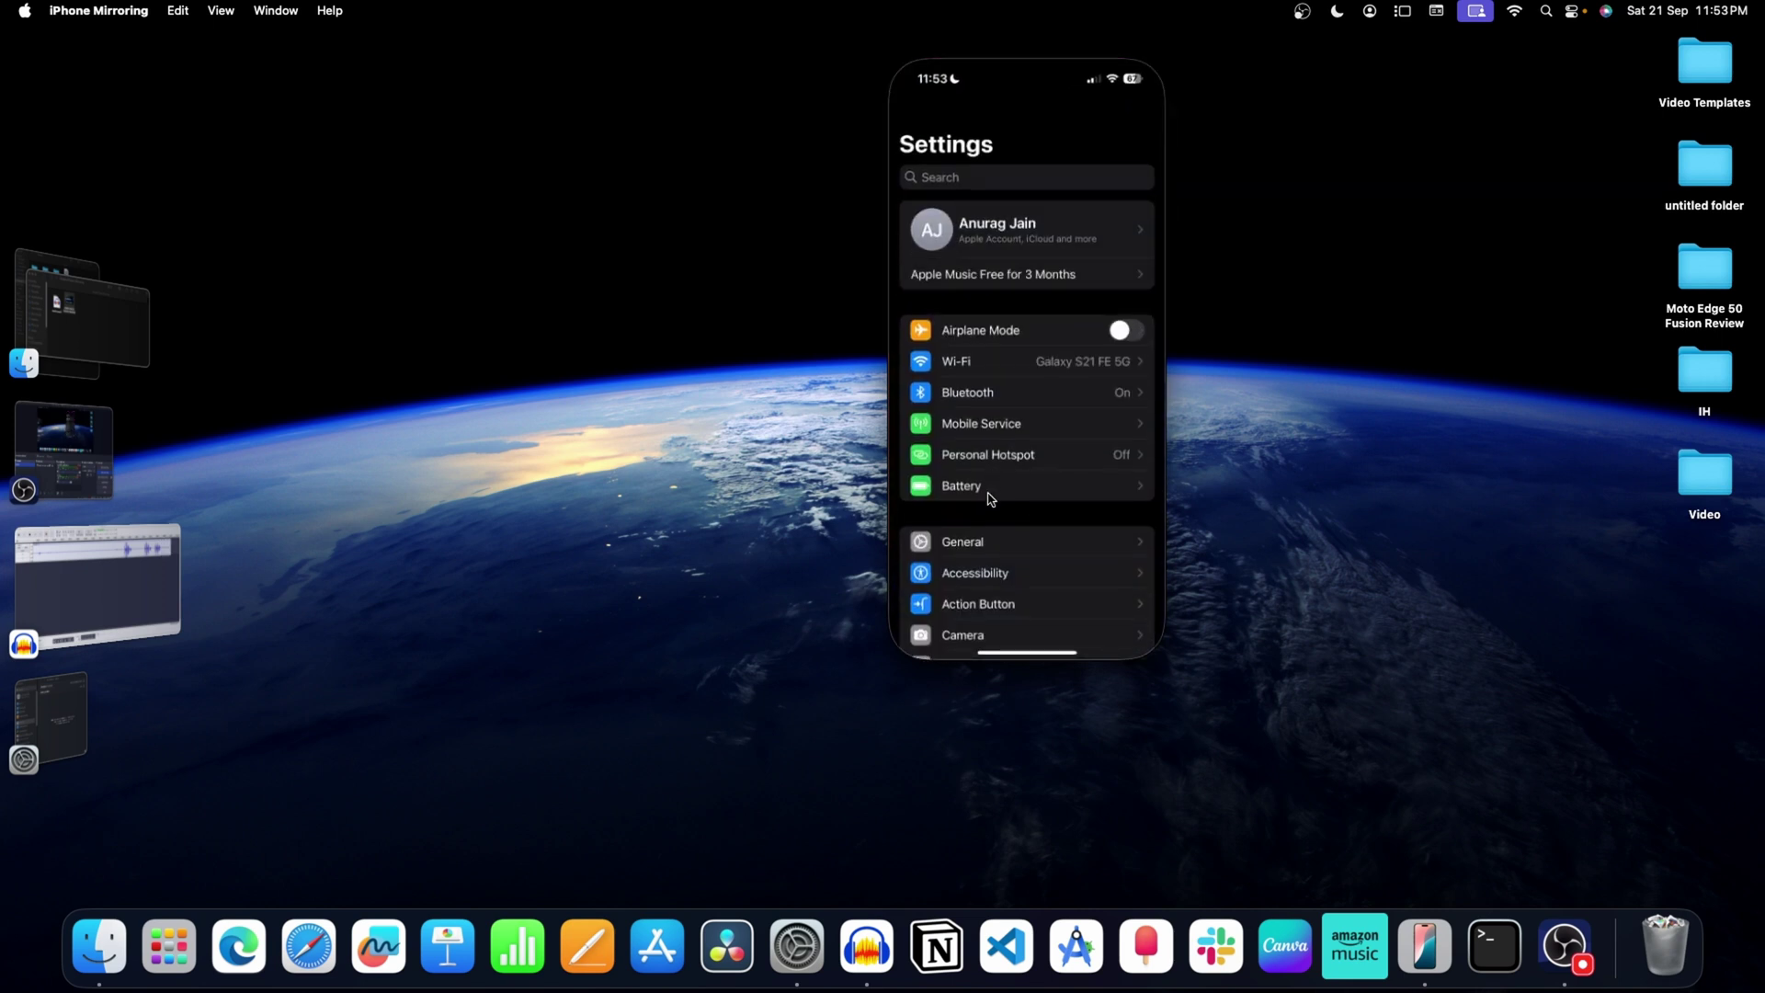
click(988, 549)
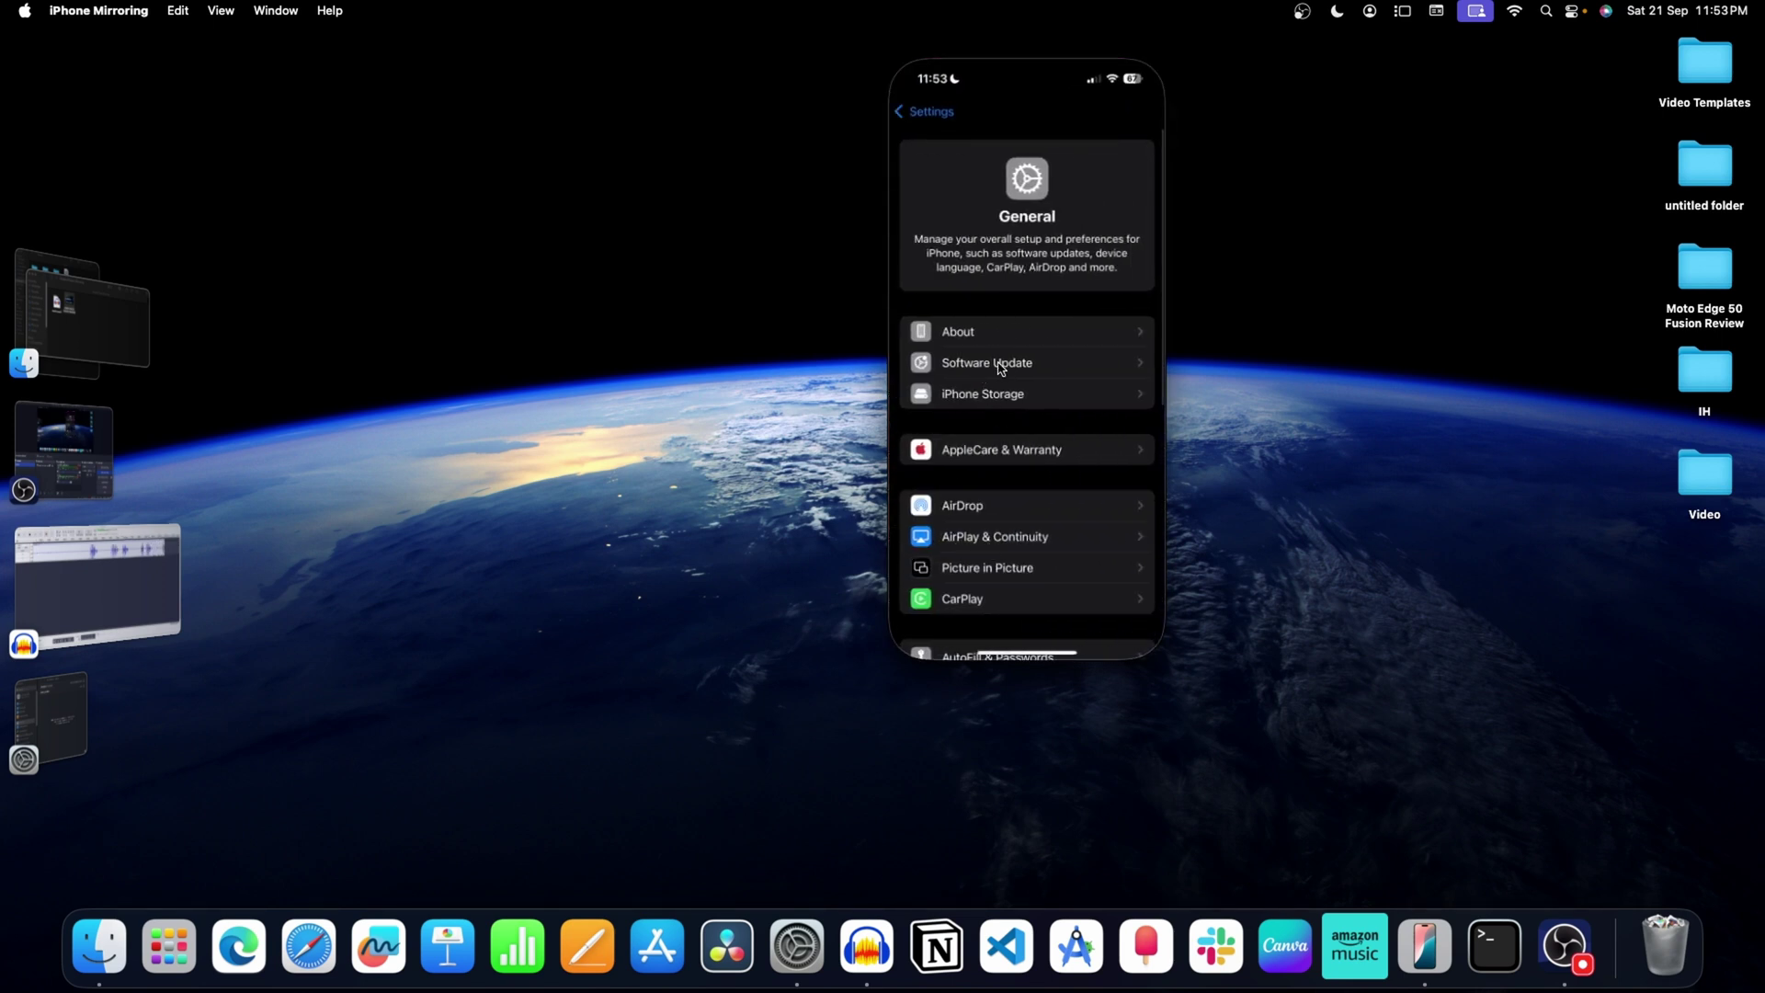
click(1037, 366)
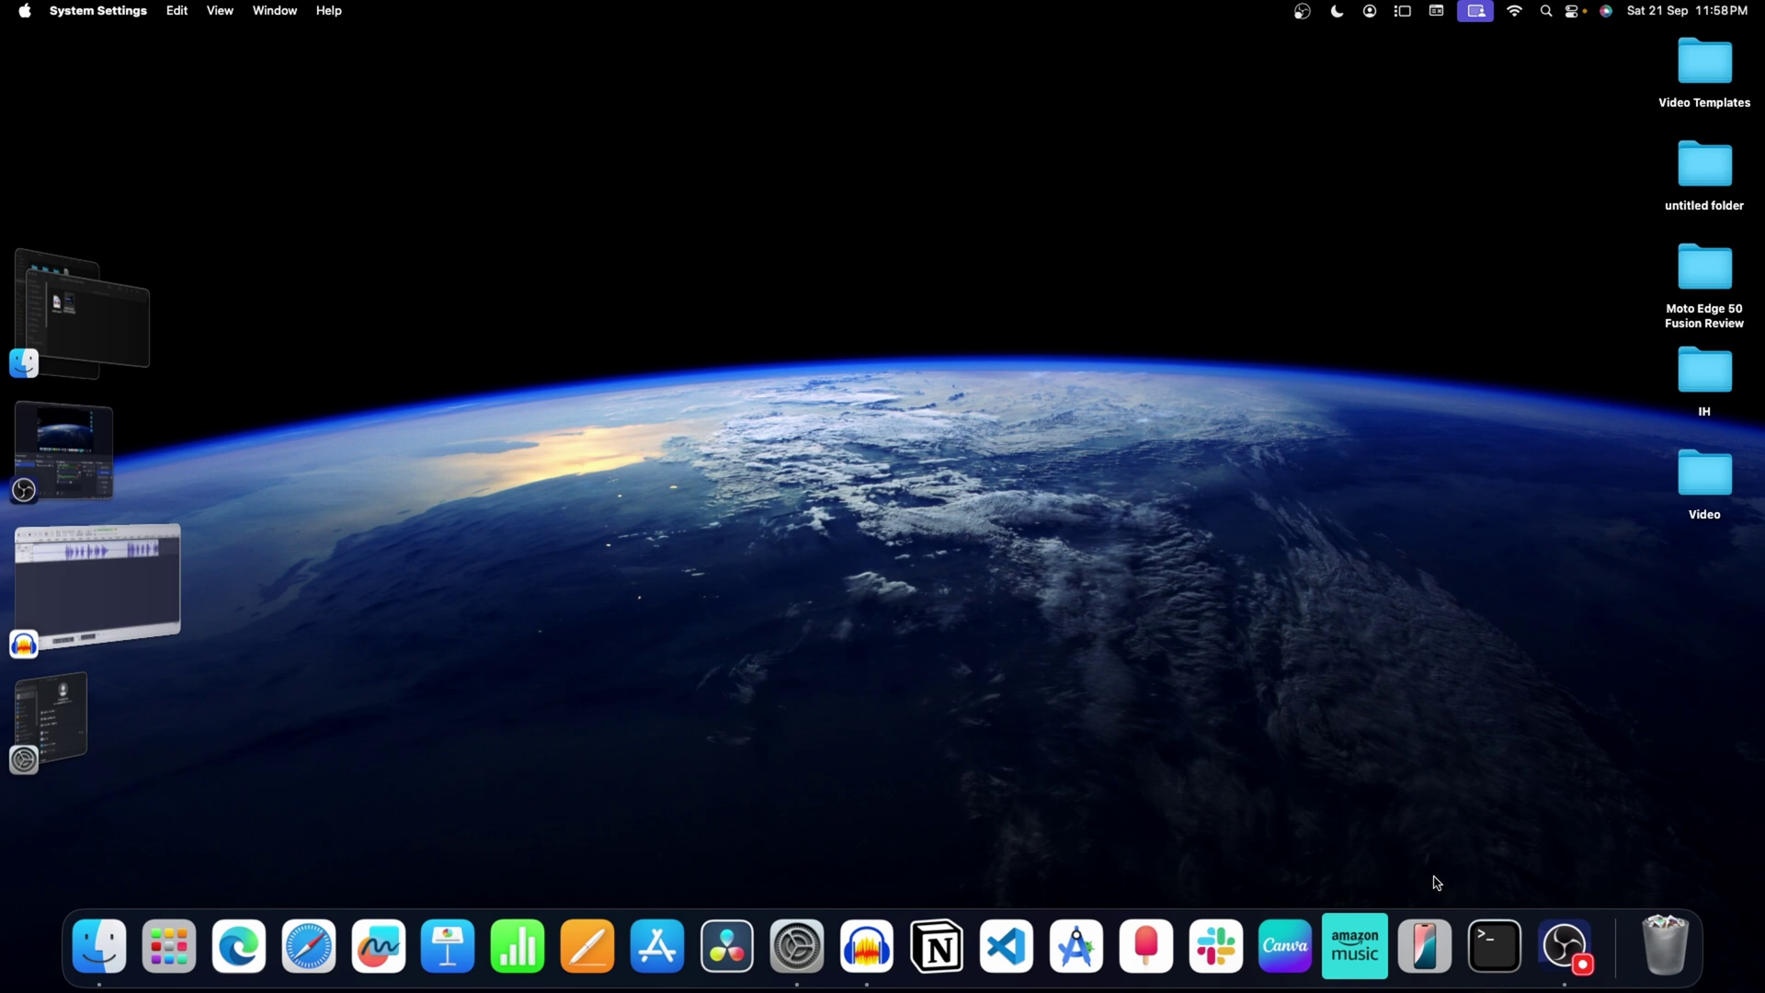
- Quit and reopen System Settings, then view the Apple Account's Sign-In & Security page
key(super+q)
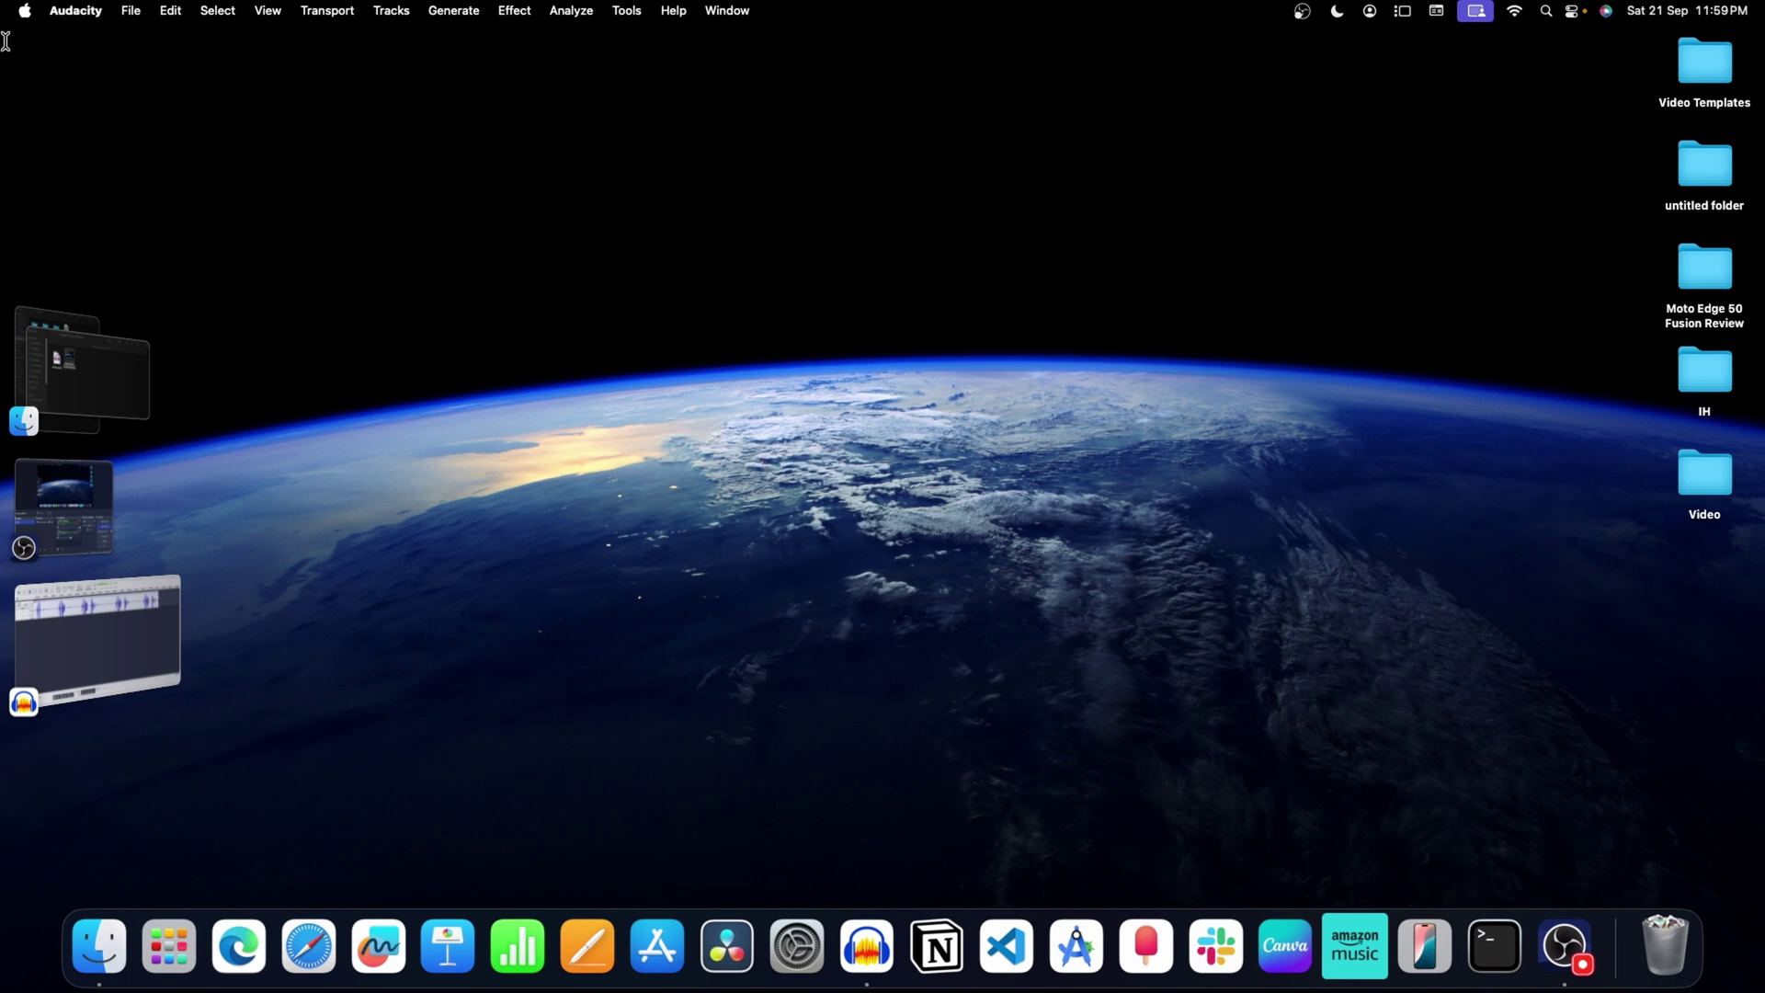
click(24, 12)
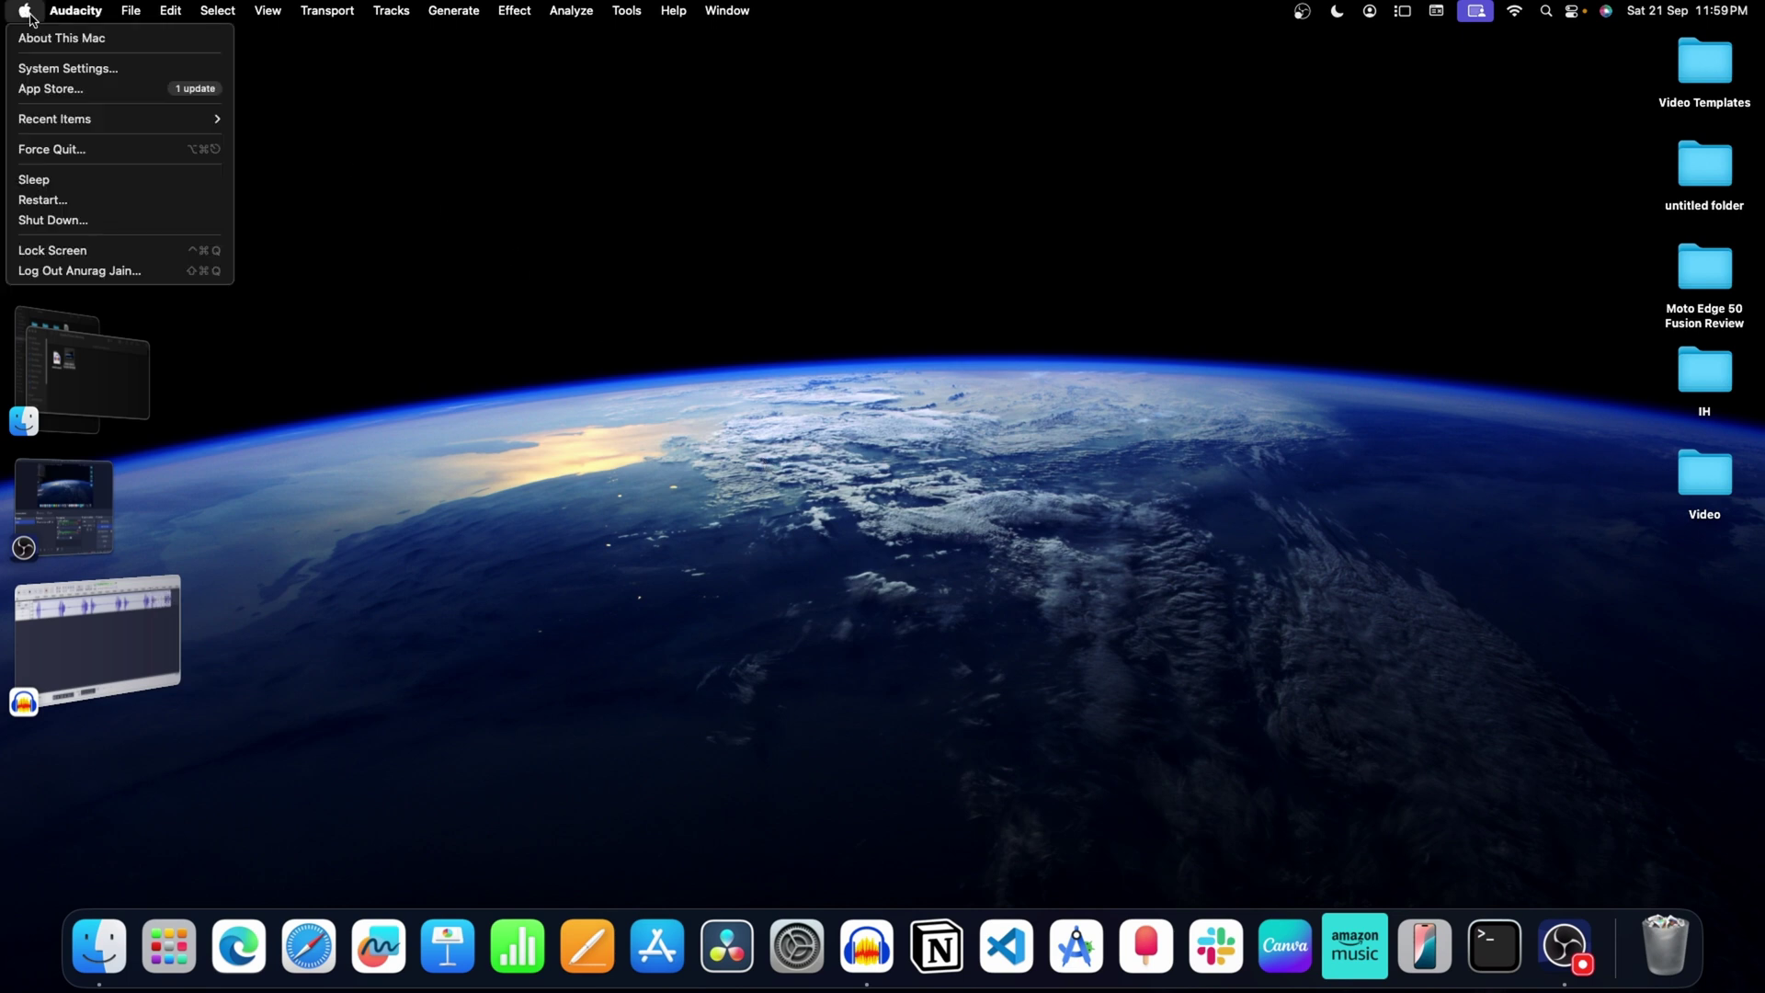
click(94, 71)
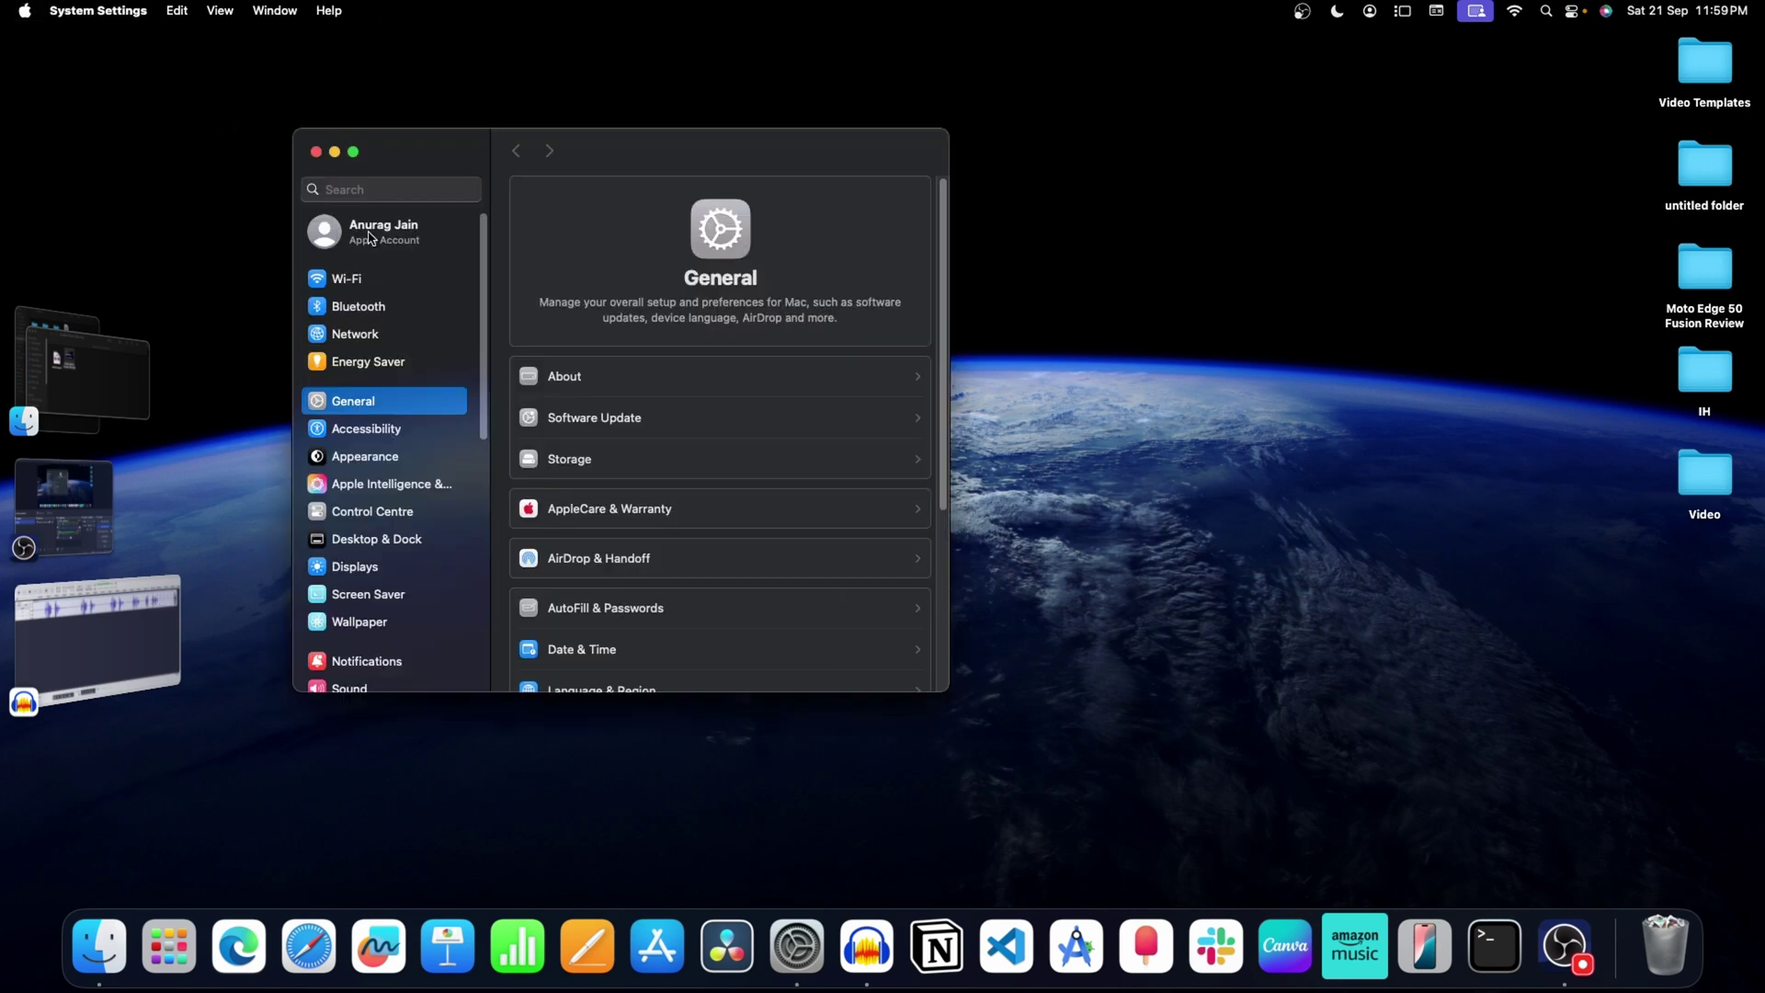
click(408, 230)
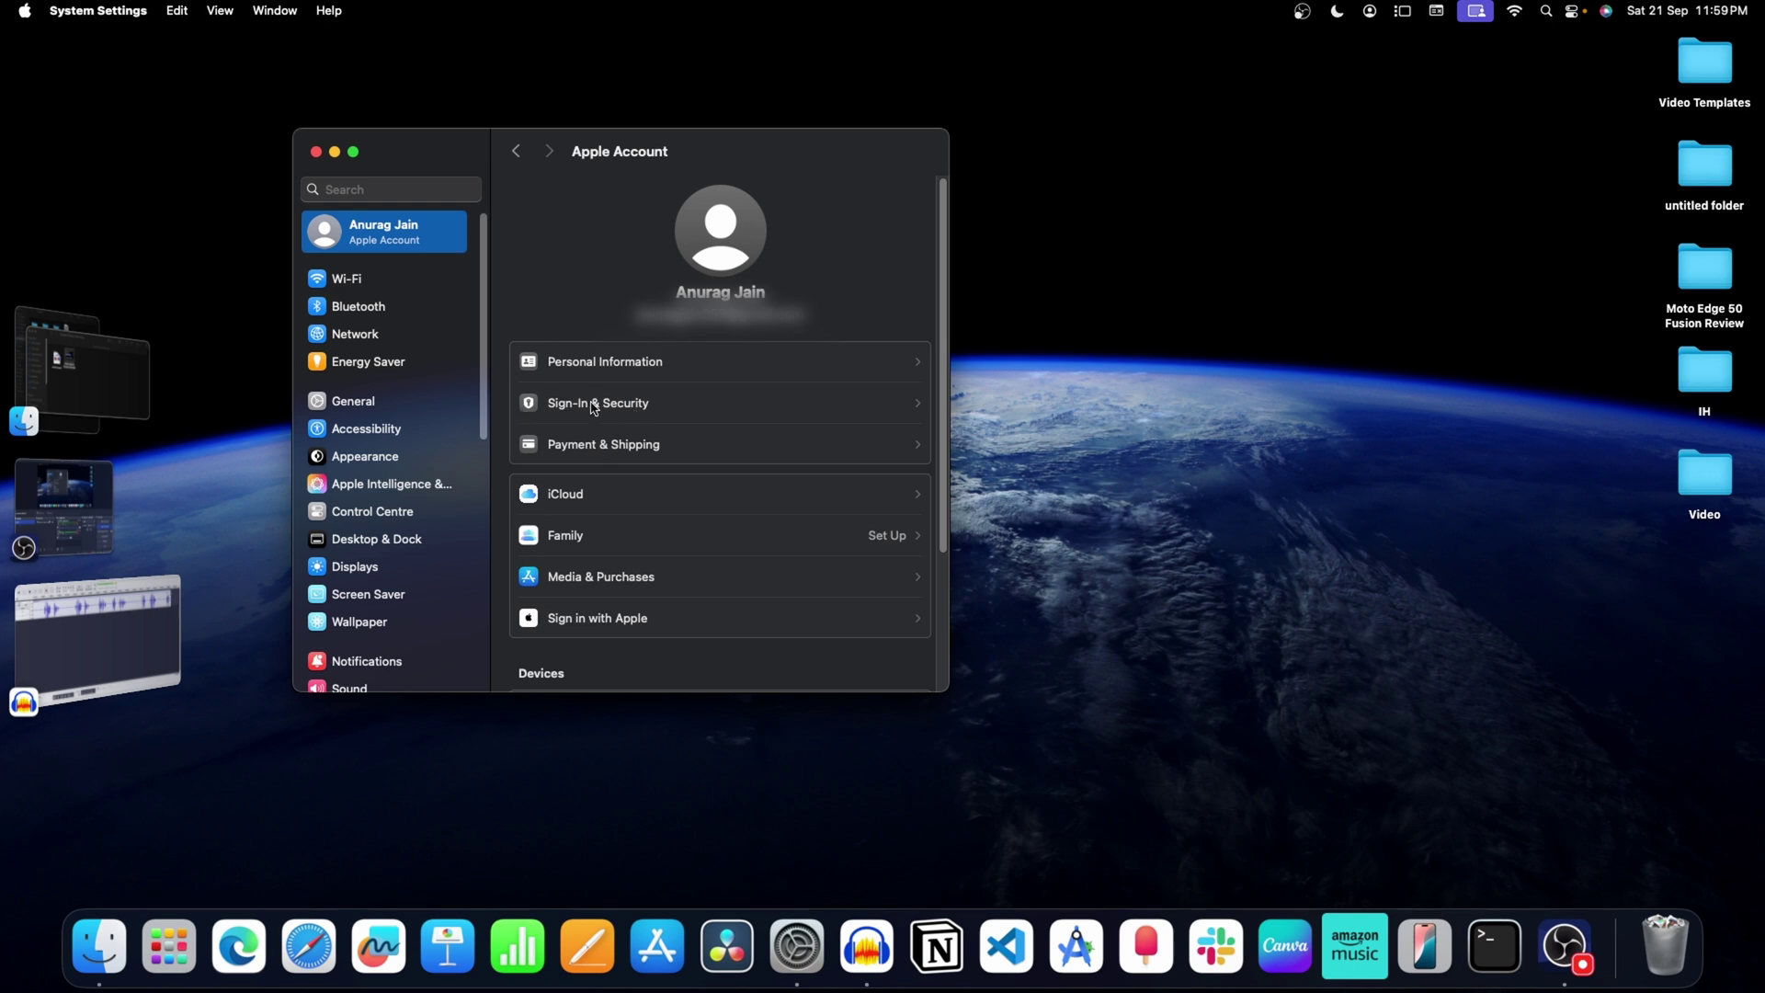
click(645, 406)
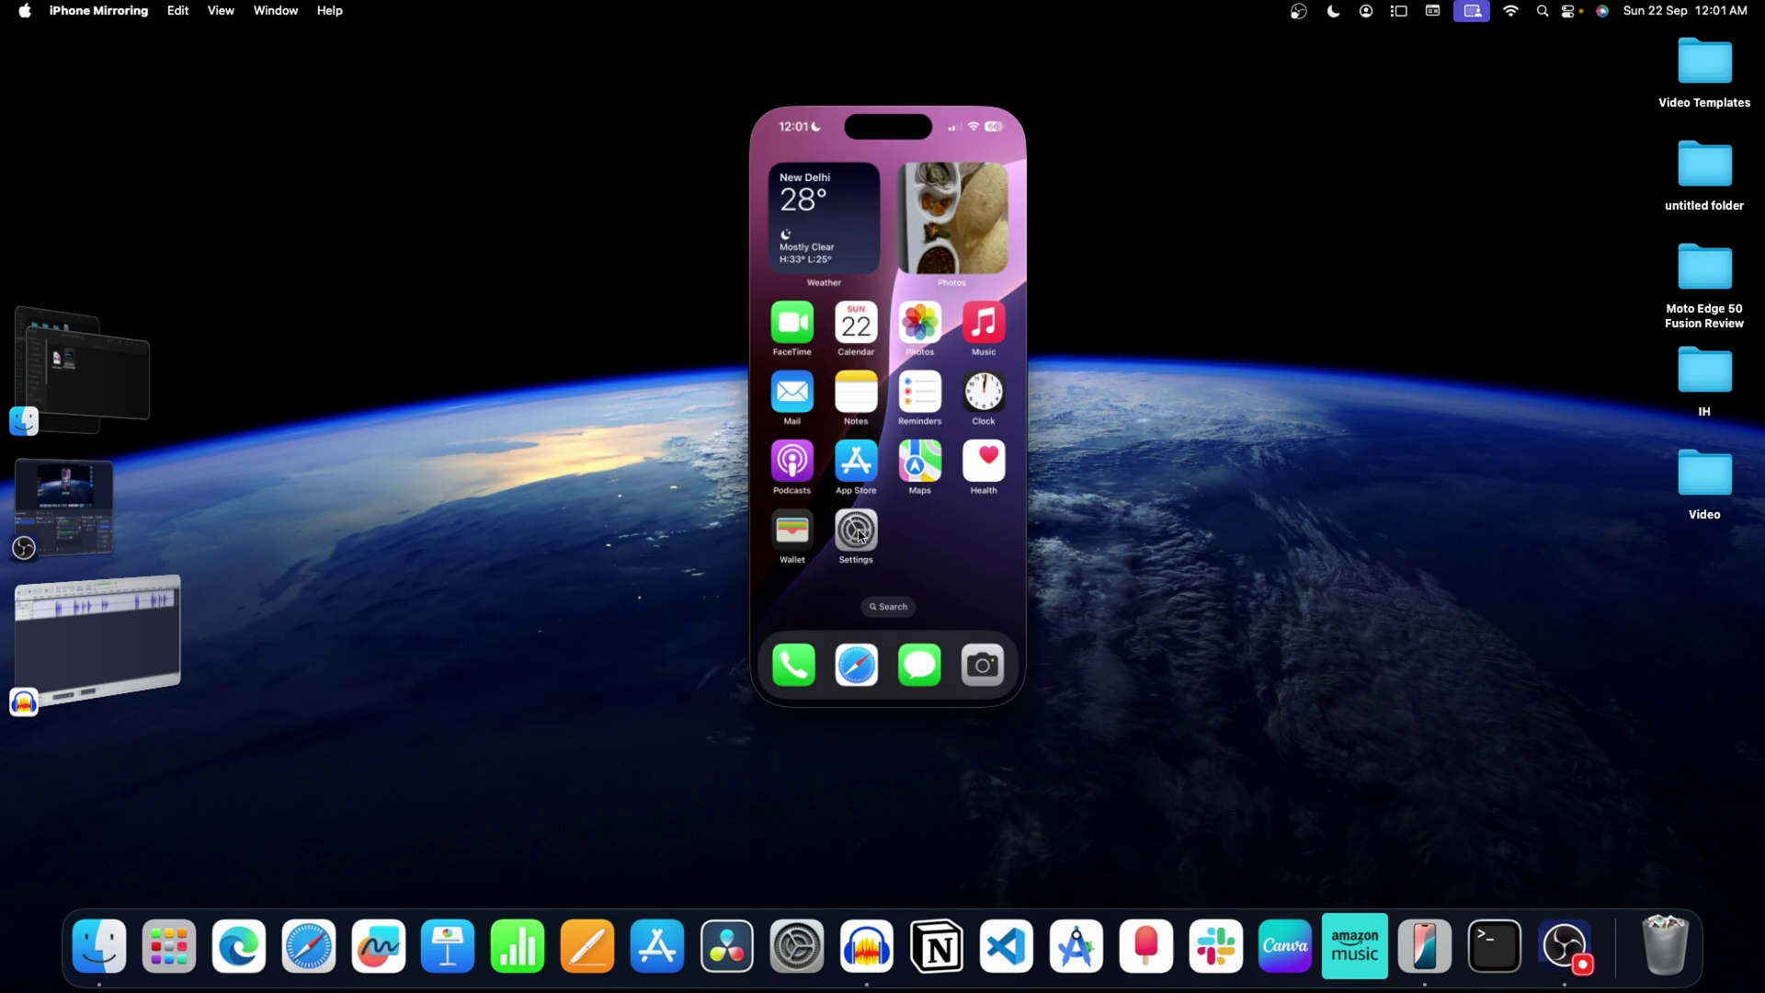
- On the mirrored iPhone, confirm Two-Factor Authentication is On under Apple Account > Sign-In & Security
click(874, 532)
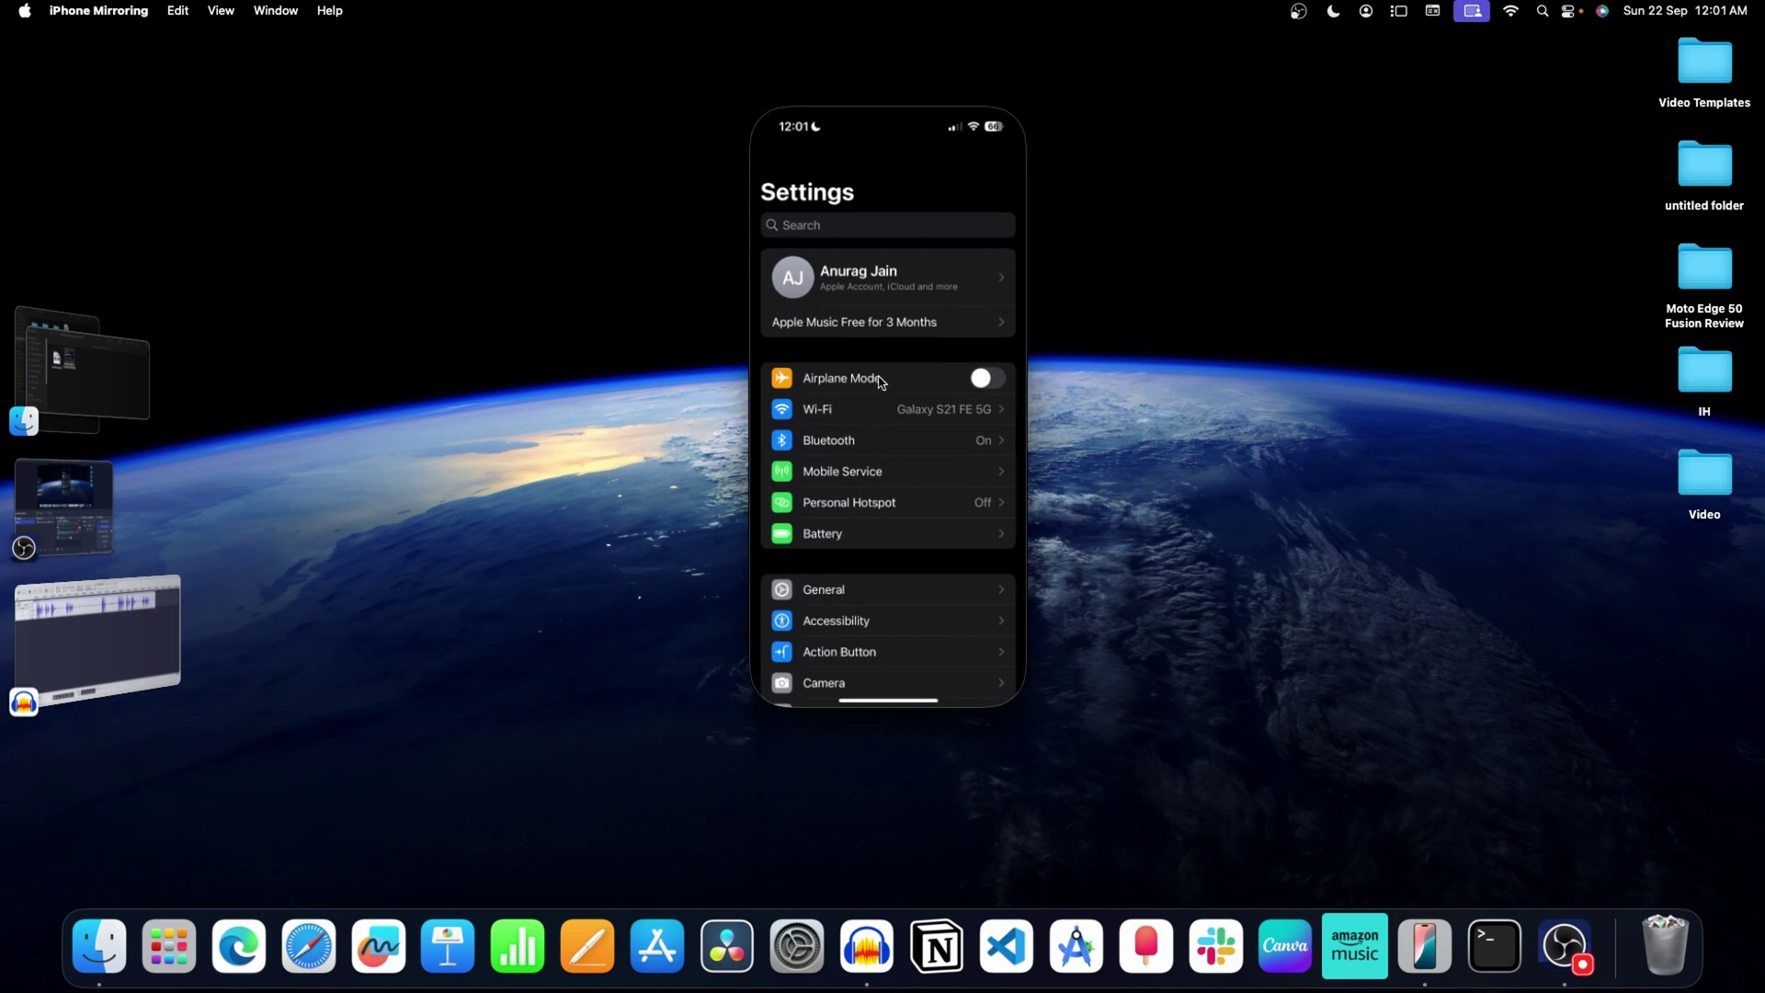
click(882, 288)
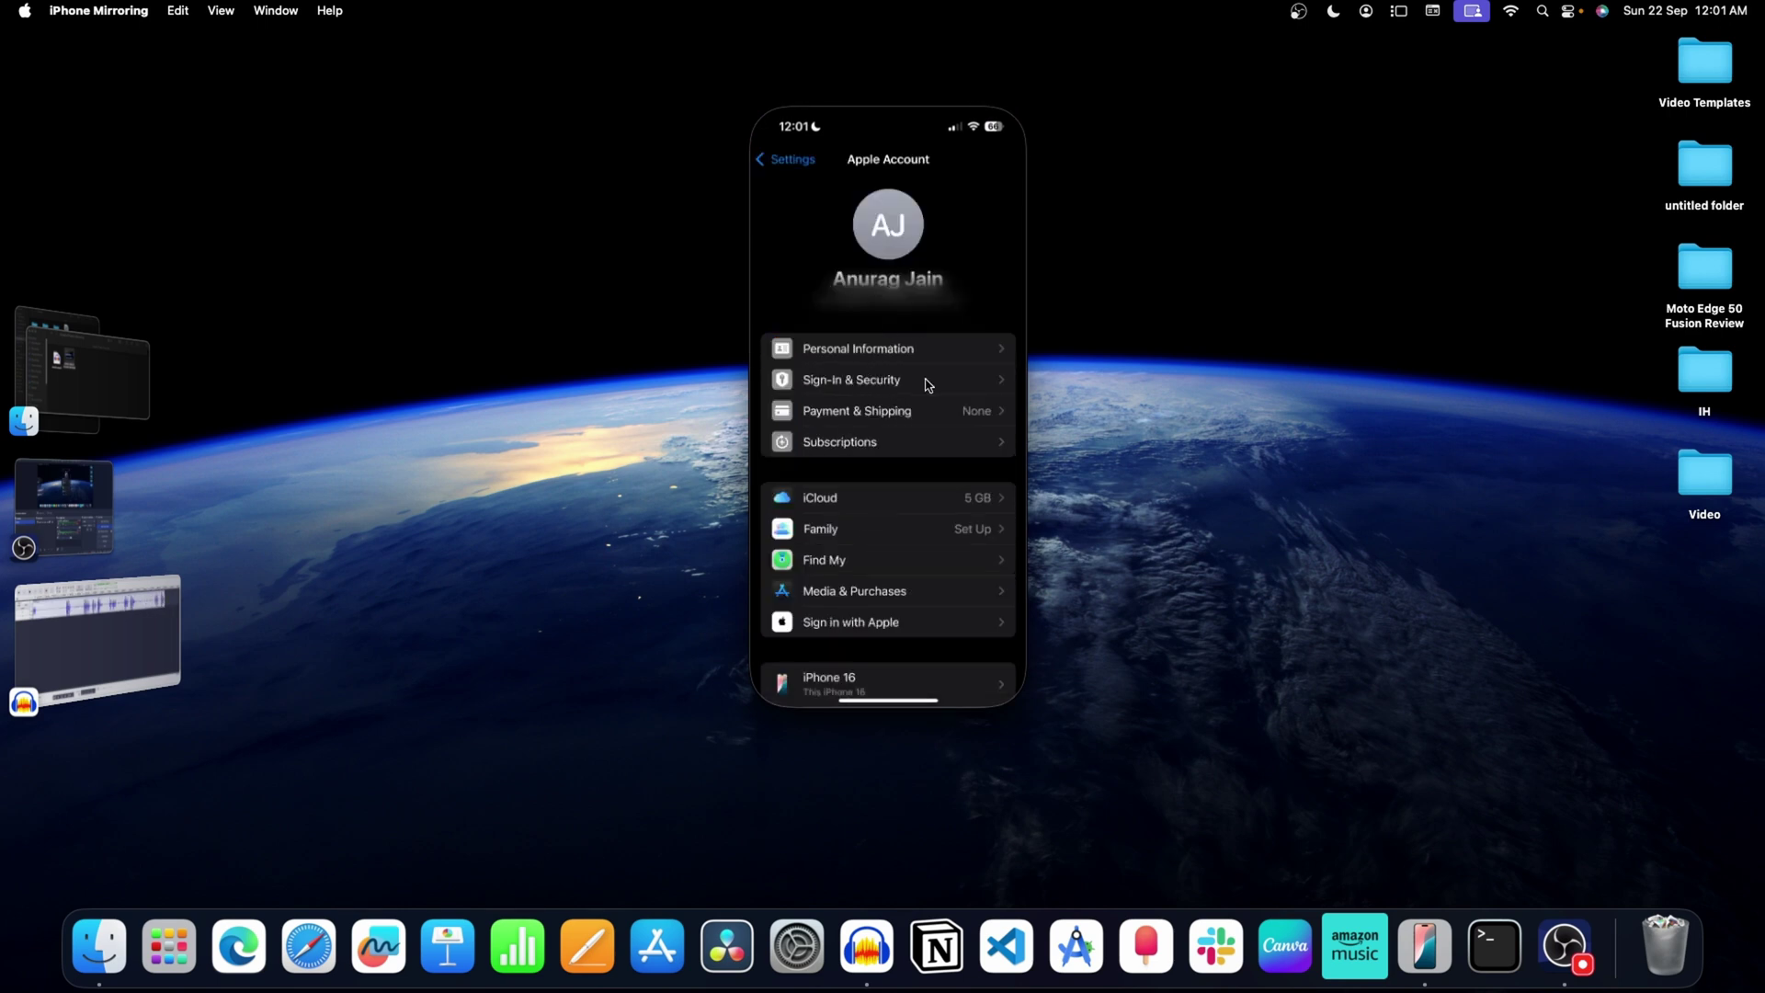
click(916, 381)
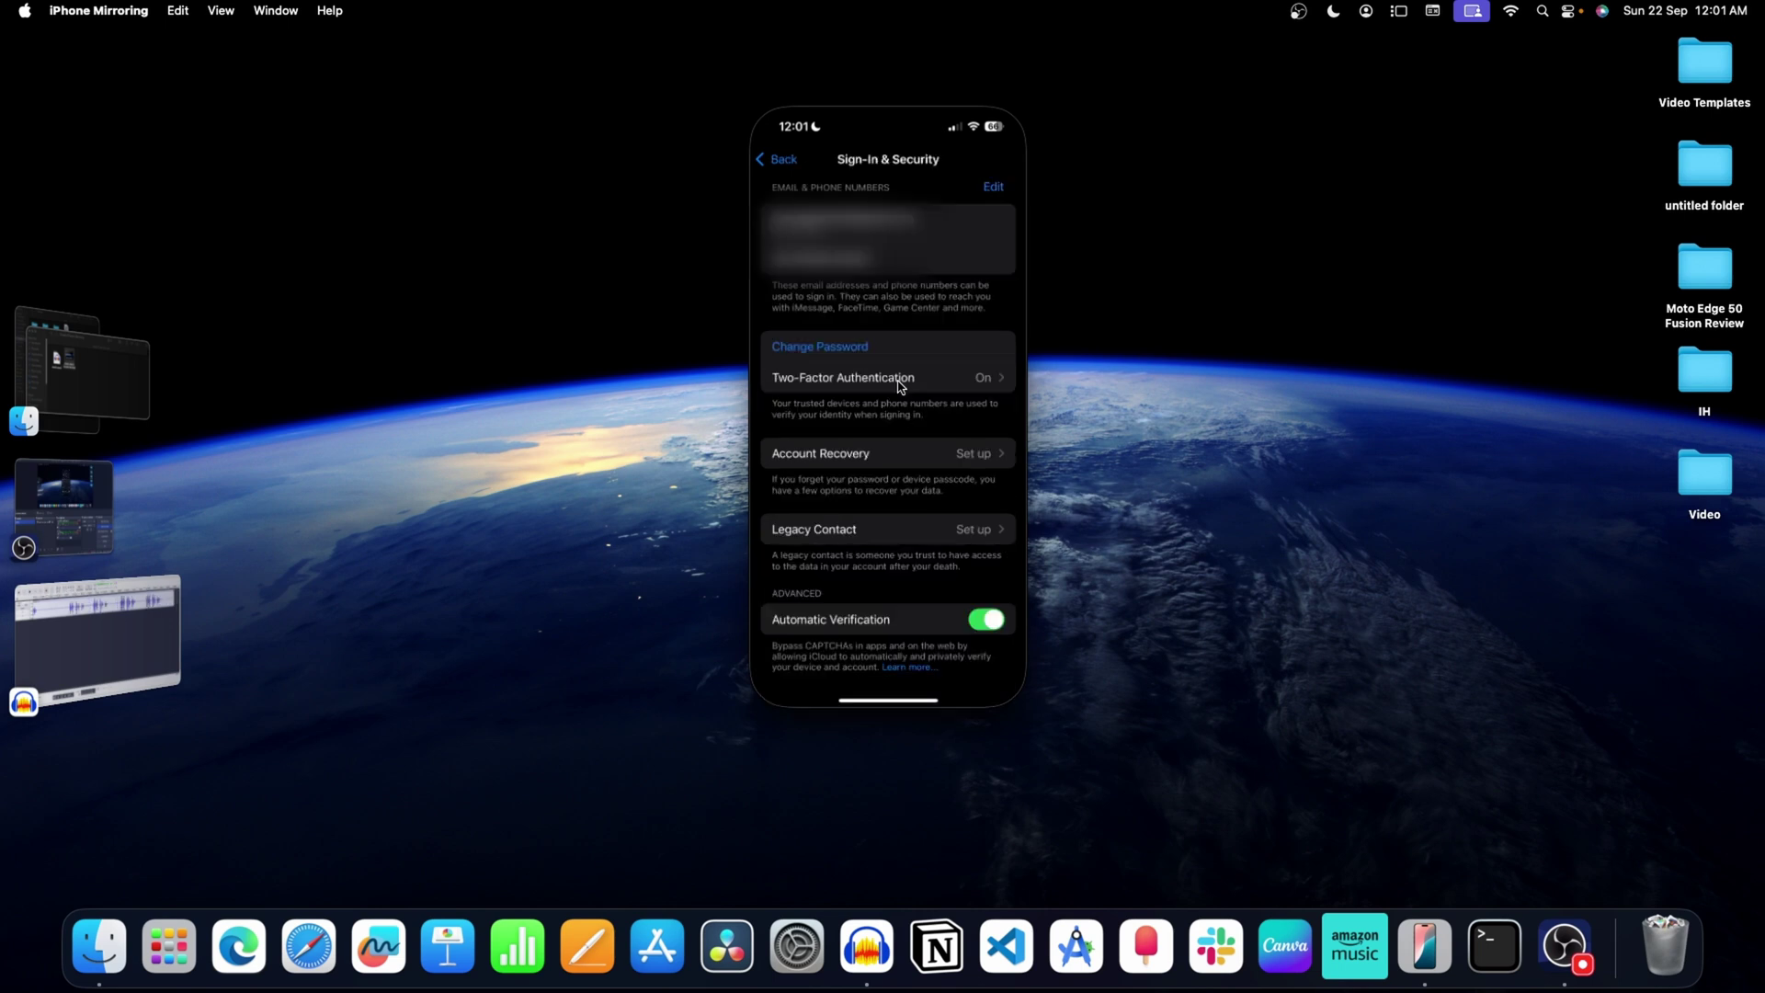